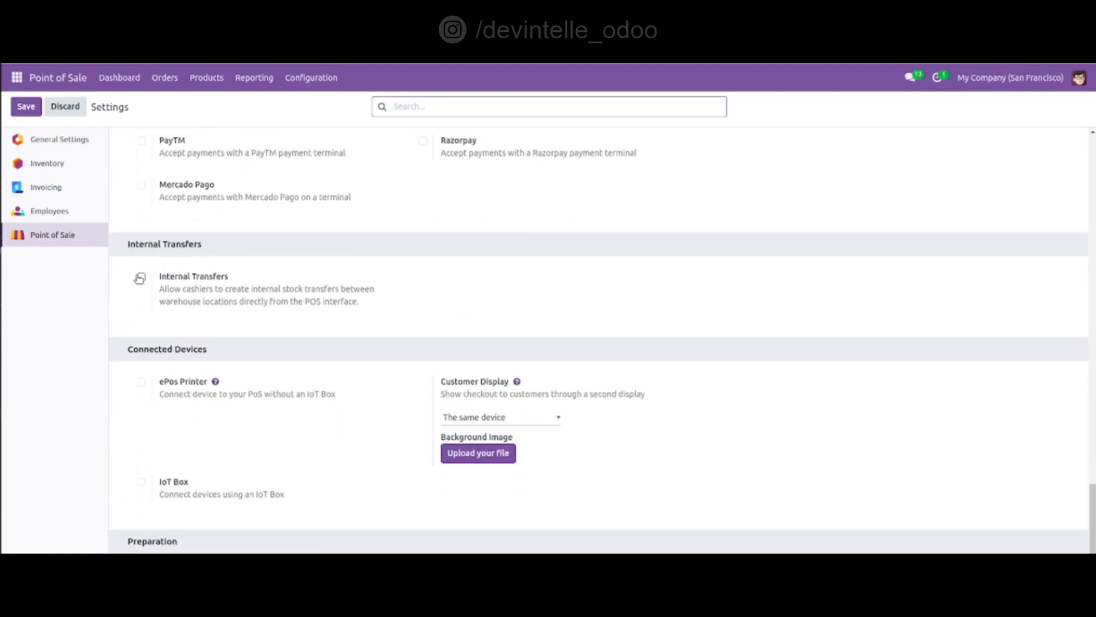
Enable Internal Transfers in the Point of Sale settings and set the default source location to WH/Stock.
click(140, 278)
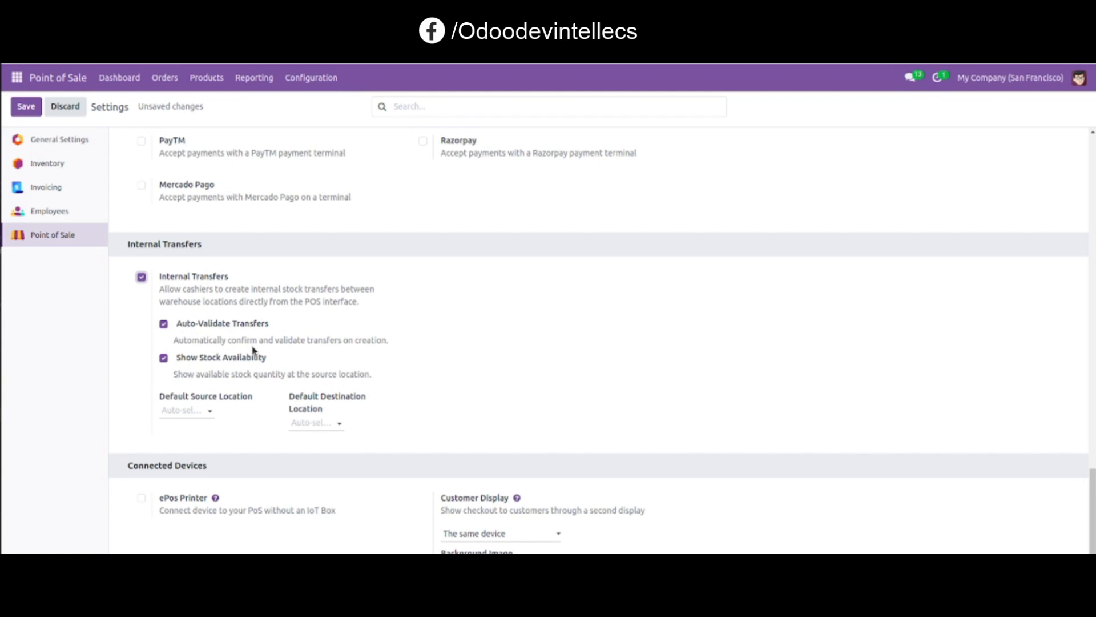
click(163, 357)
click(178, 411)
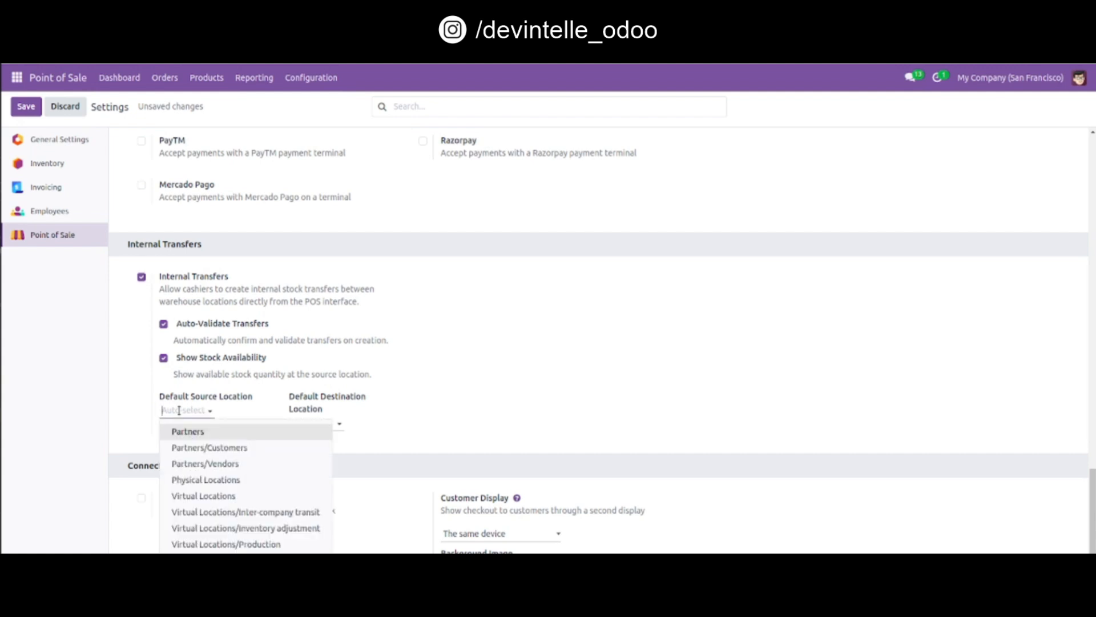
text(w)
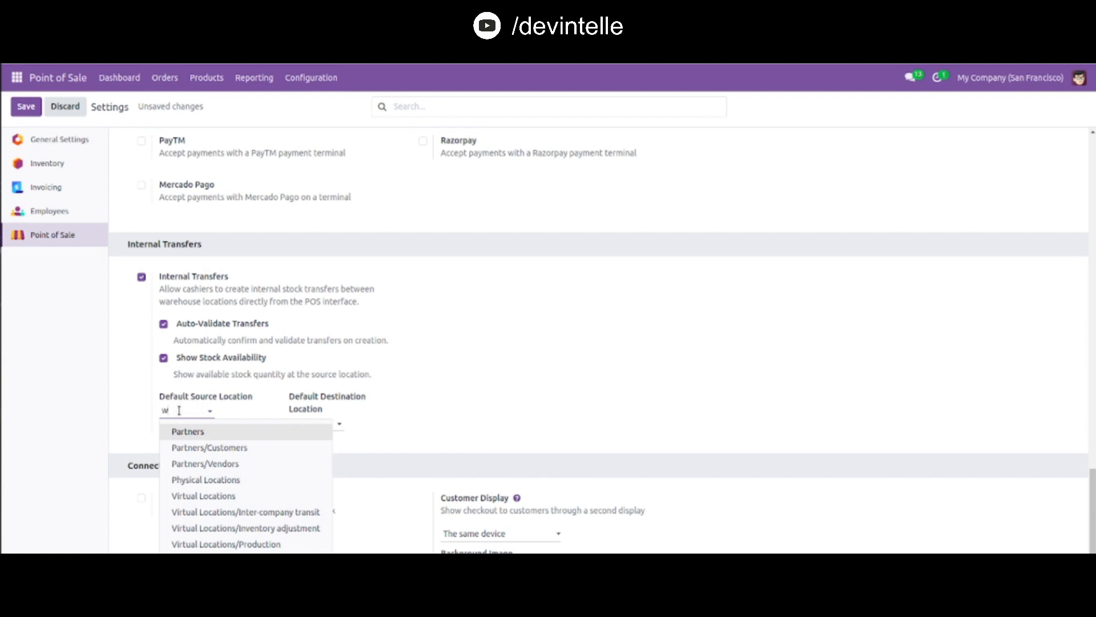
text(h)
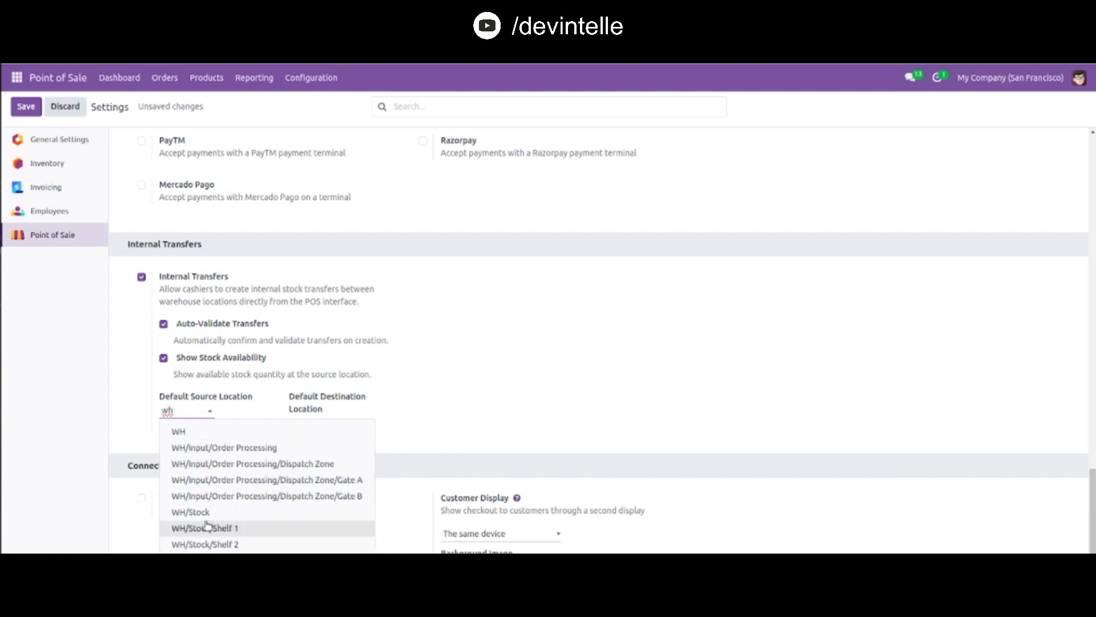
click(204, 512)
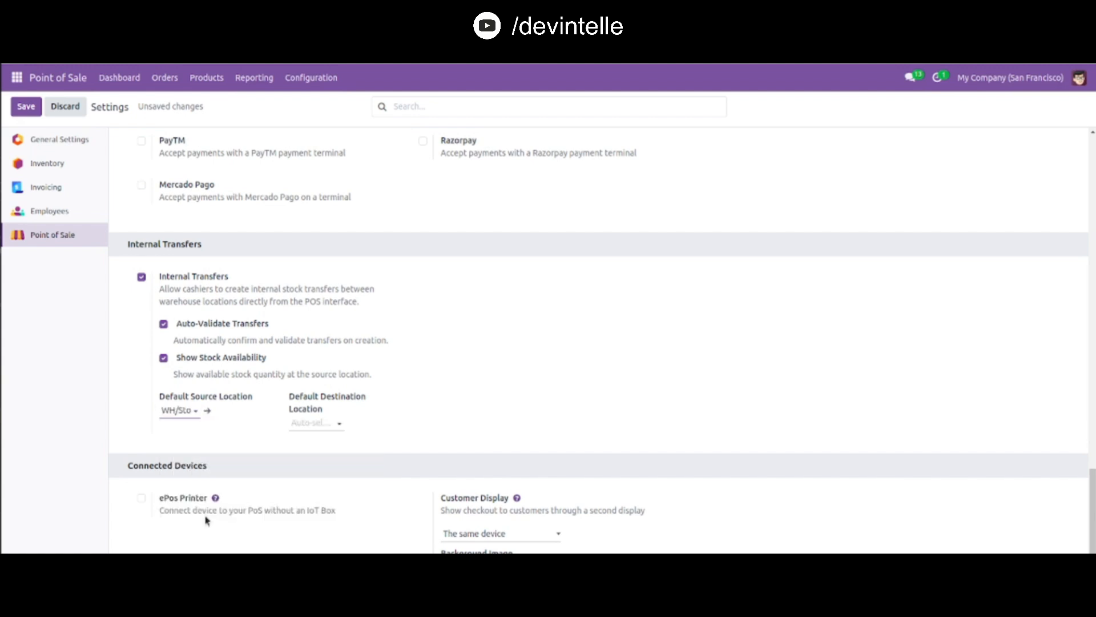
Set the default destination location for internal transfers to WH/Stock/Shelf 1 and save the settings.
click(304, 422)
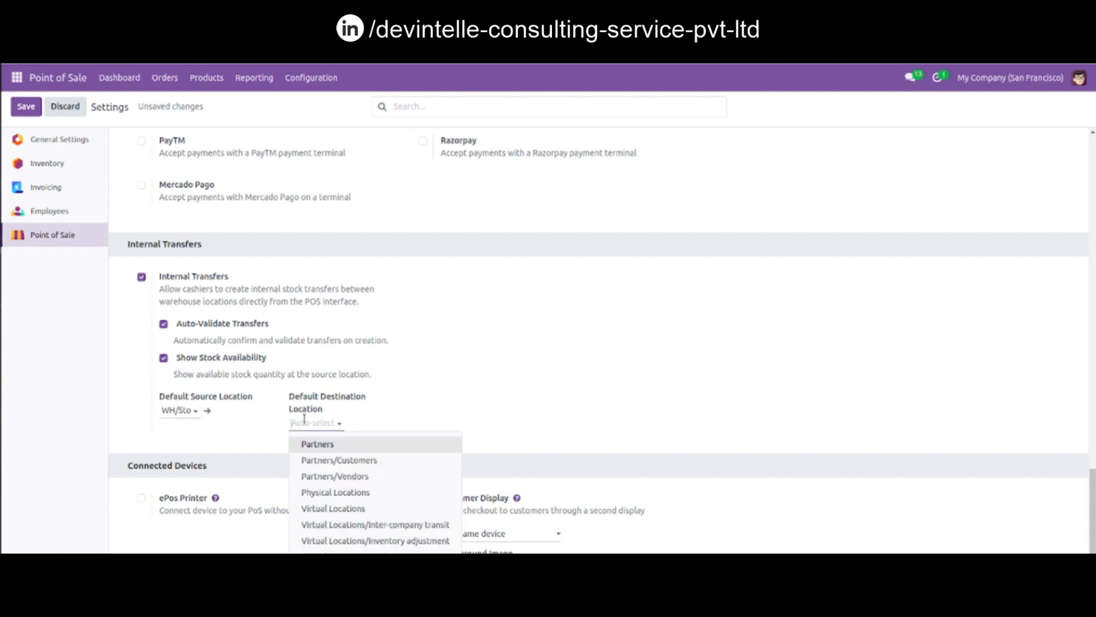
text(wh)
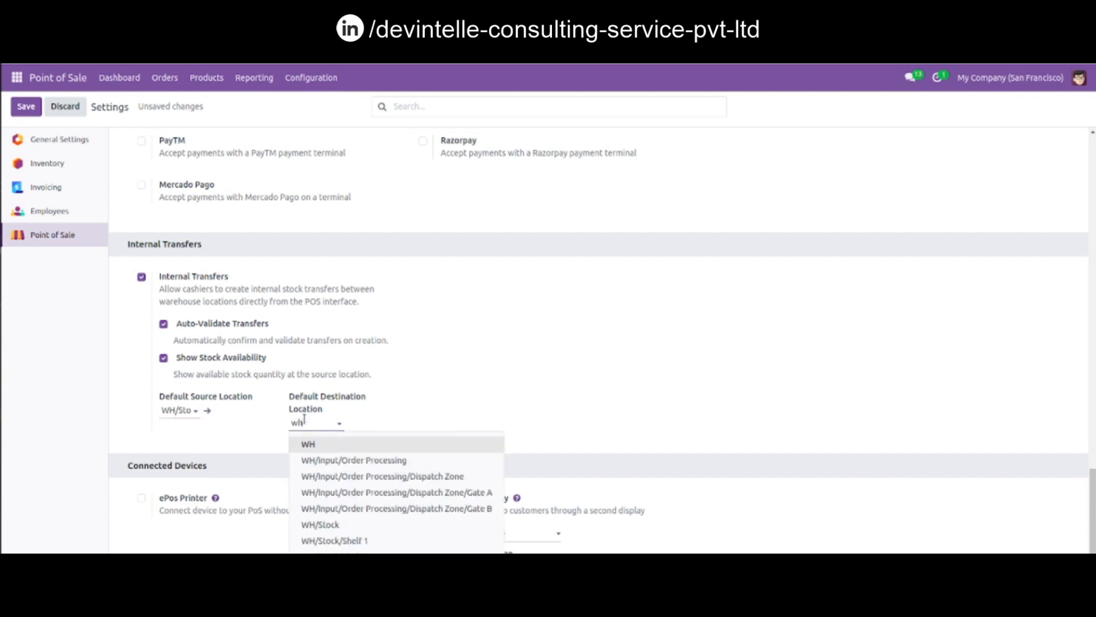
click(341, 542)
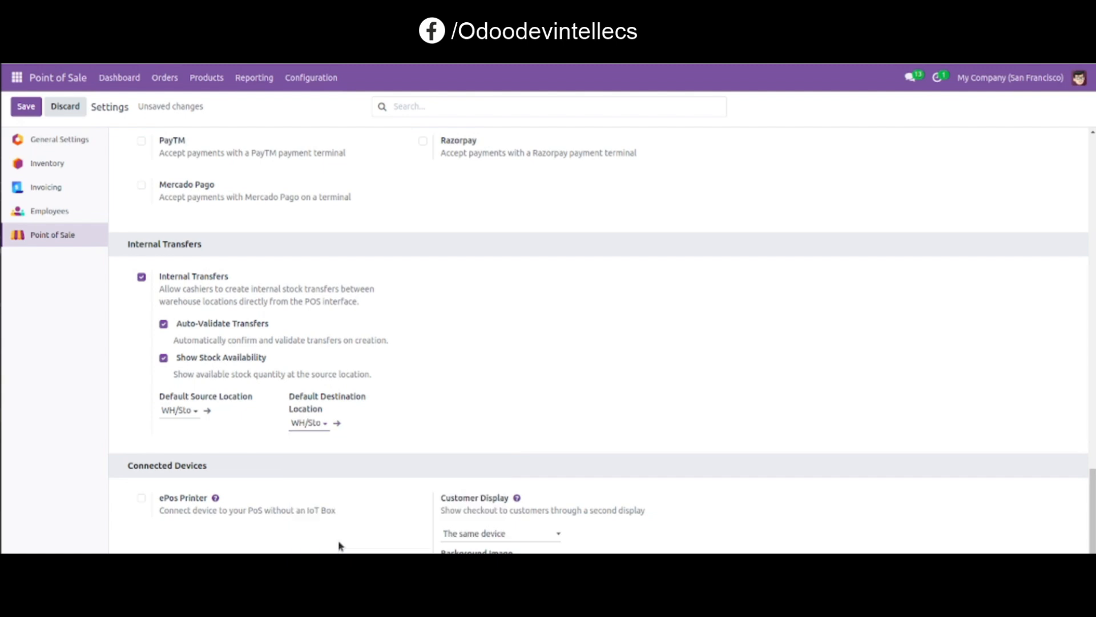
click(32, 113)
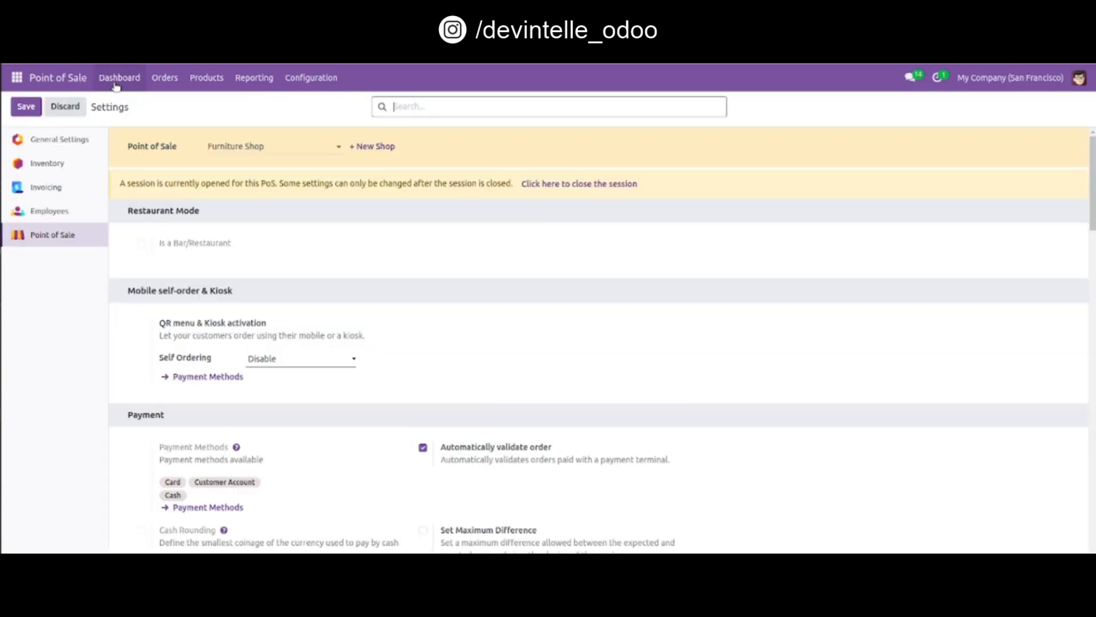
Continue the Furniture Shop's selling session and add Acoustic Bloc Screens in the Wood color to the order.
click(114, 83)
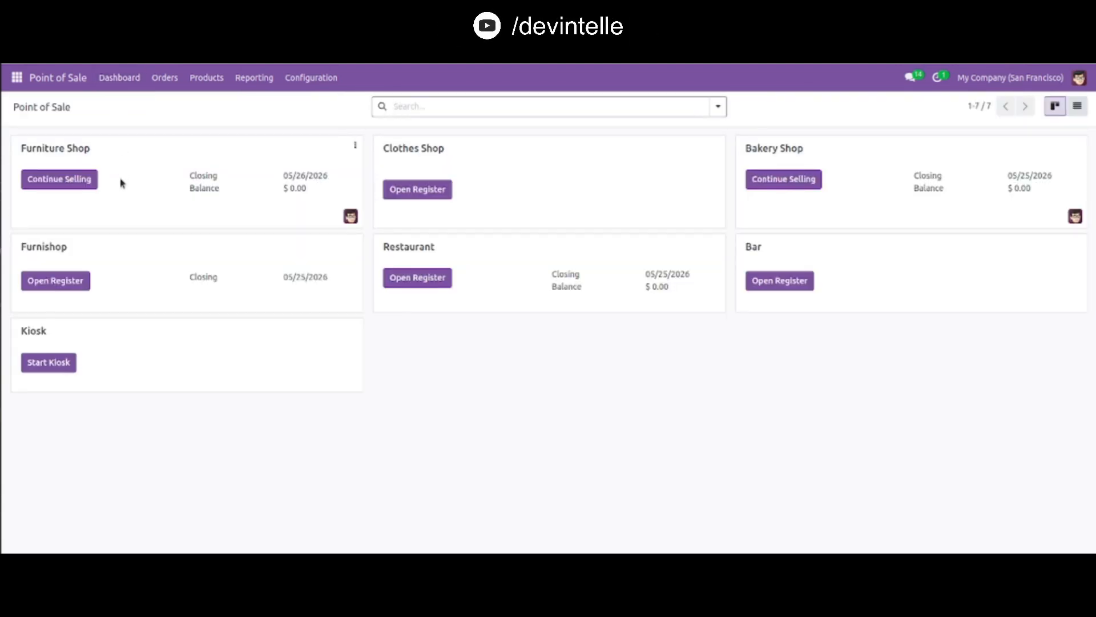
click(59, 178)
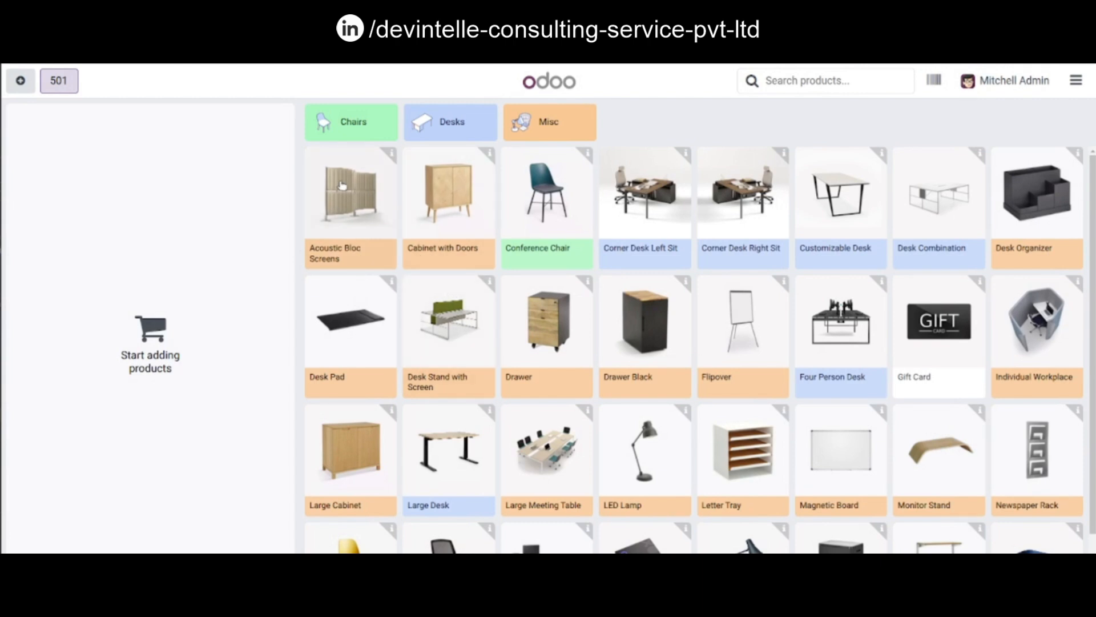
click(355, 208)
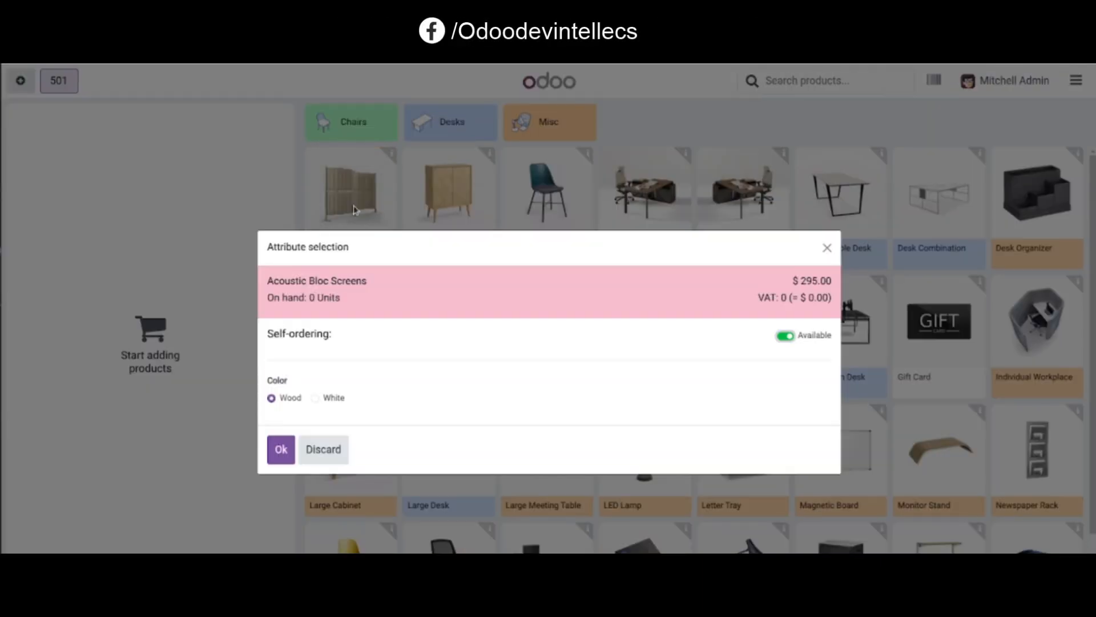
click(280, 448)
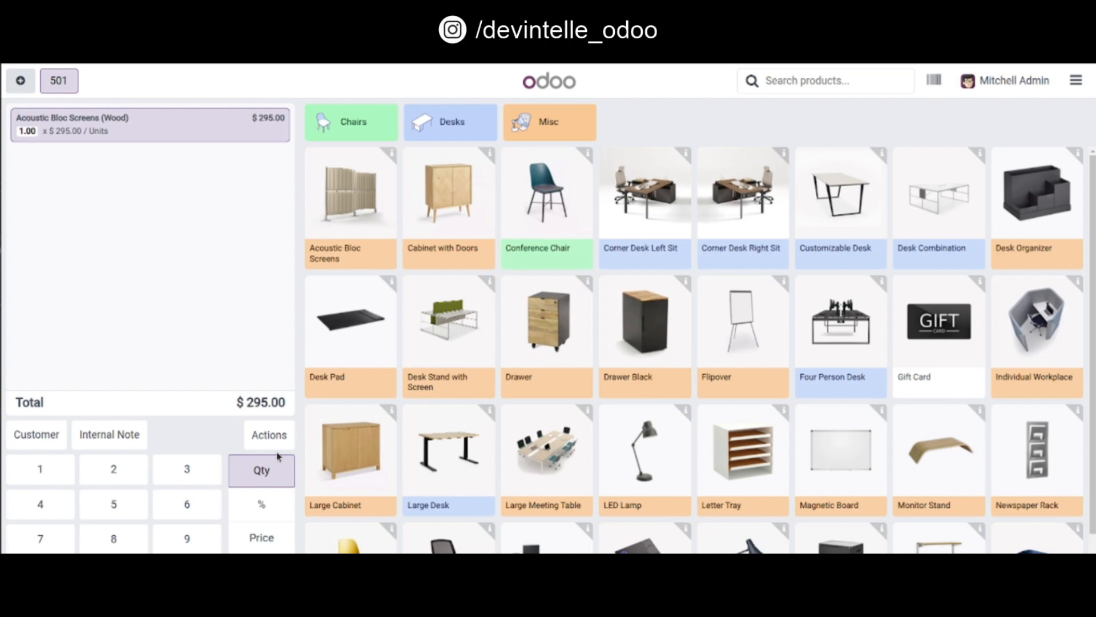
Start an internal stock transfer from the order's actions and set its transfer reason to Restocking.
click(267, 435)
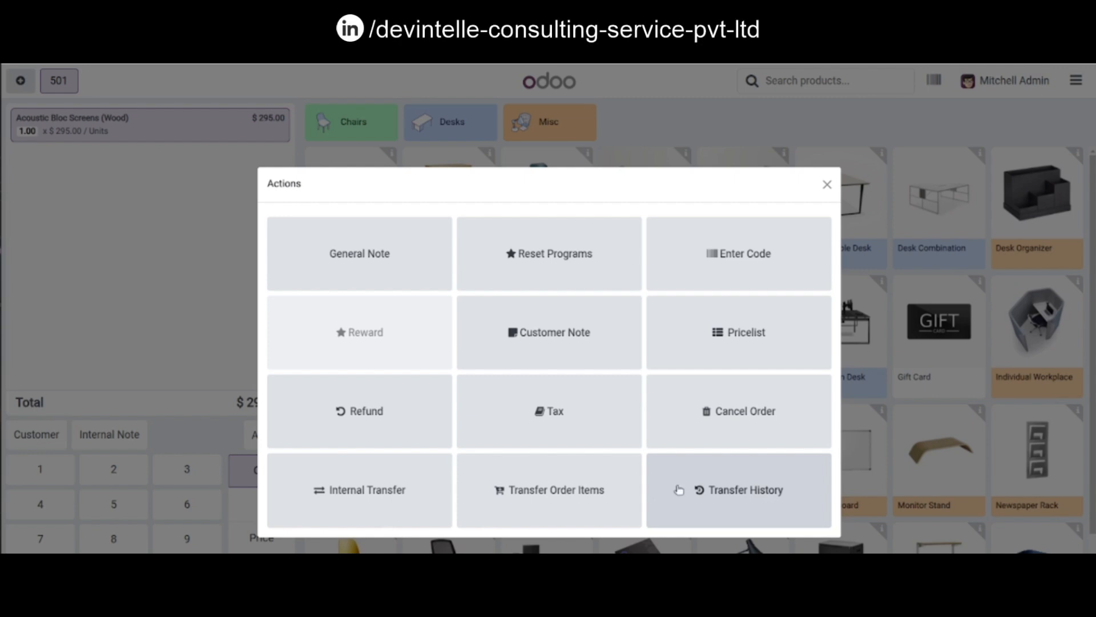
click(361, 497)
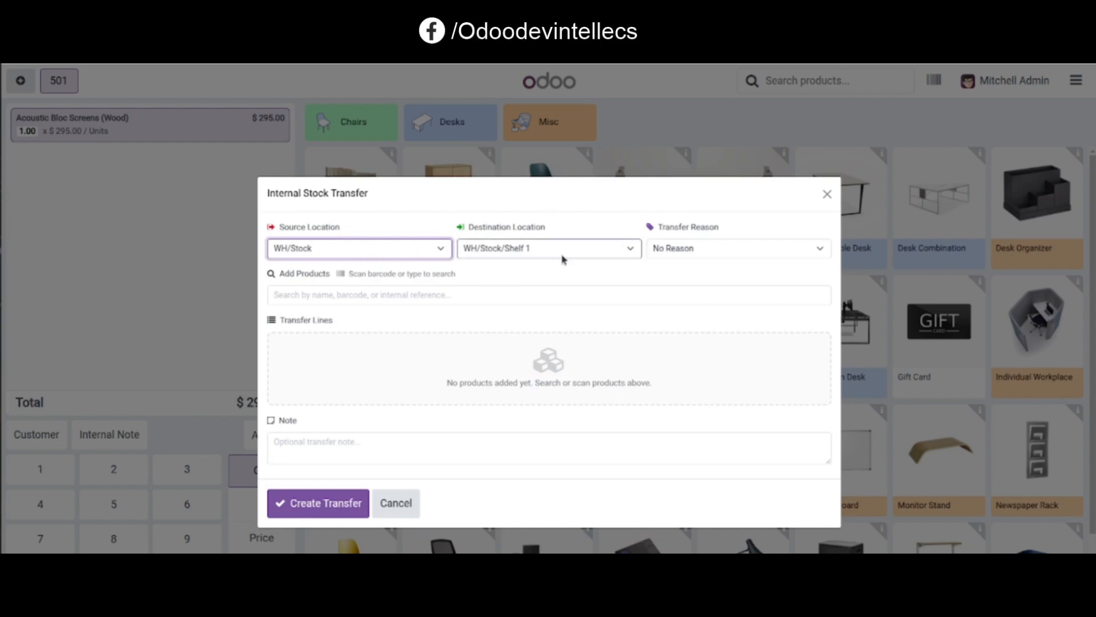
click(722, 249)
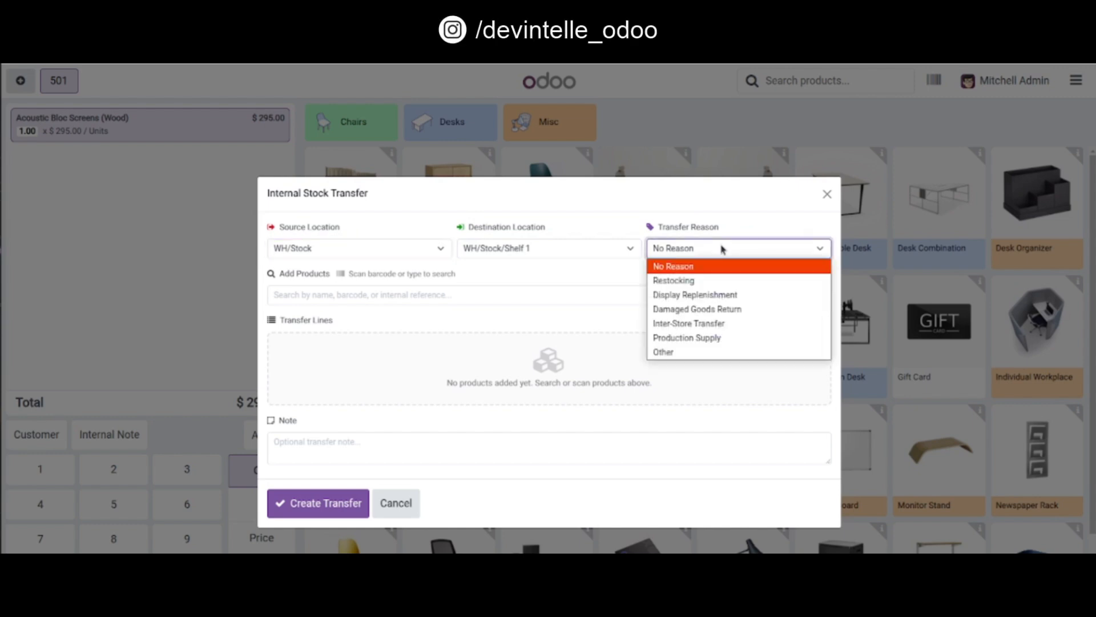
click(693, 281)
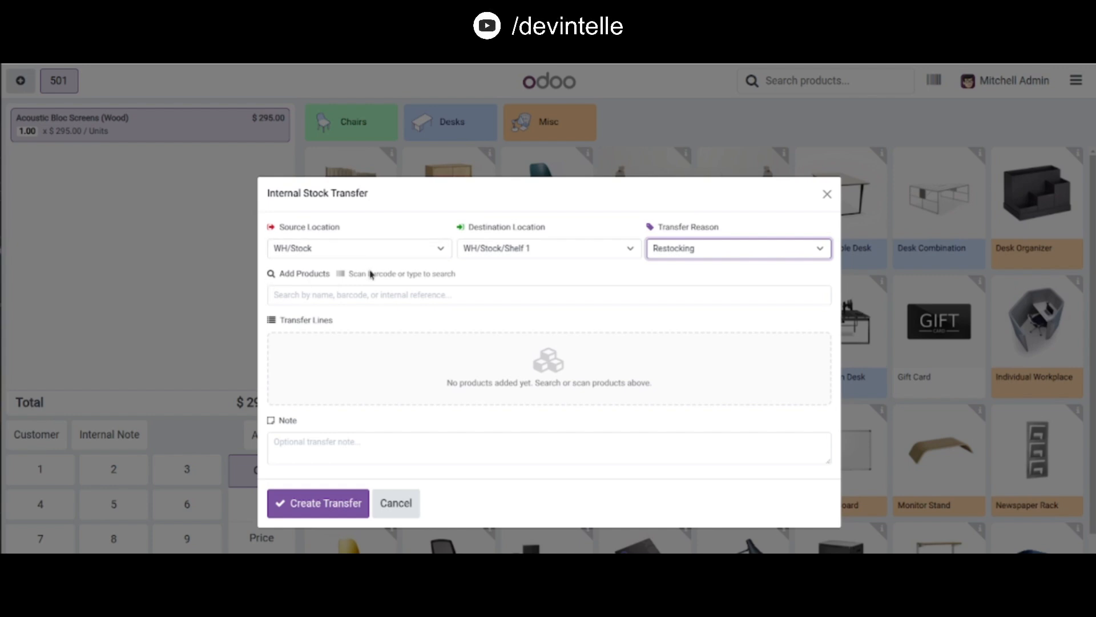
Search for "bloc", add Acoustic Bloc Screens (Wood) to the transfer lines and create the transfer.
click(297, 297)
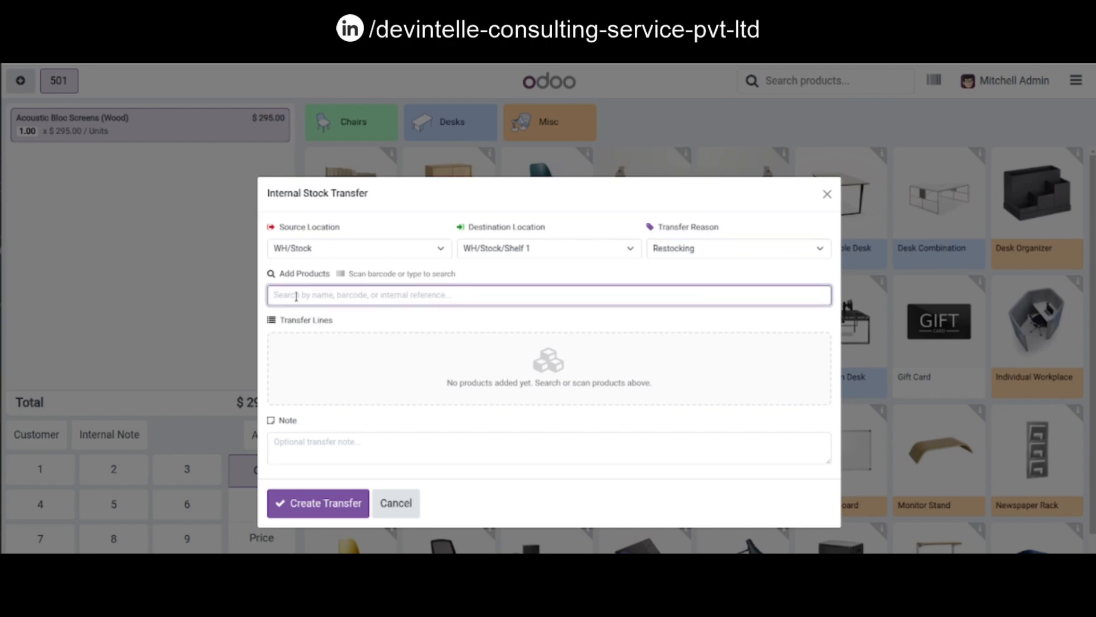
text(bloc)
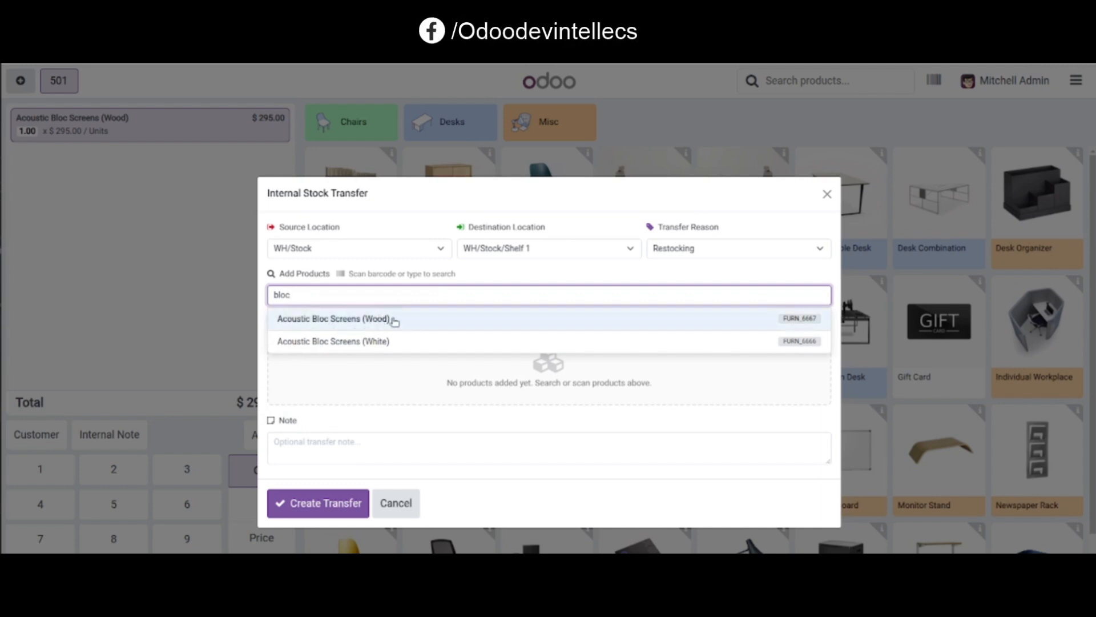
click(354, 319)
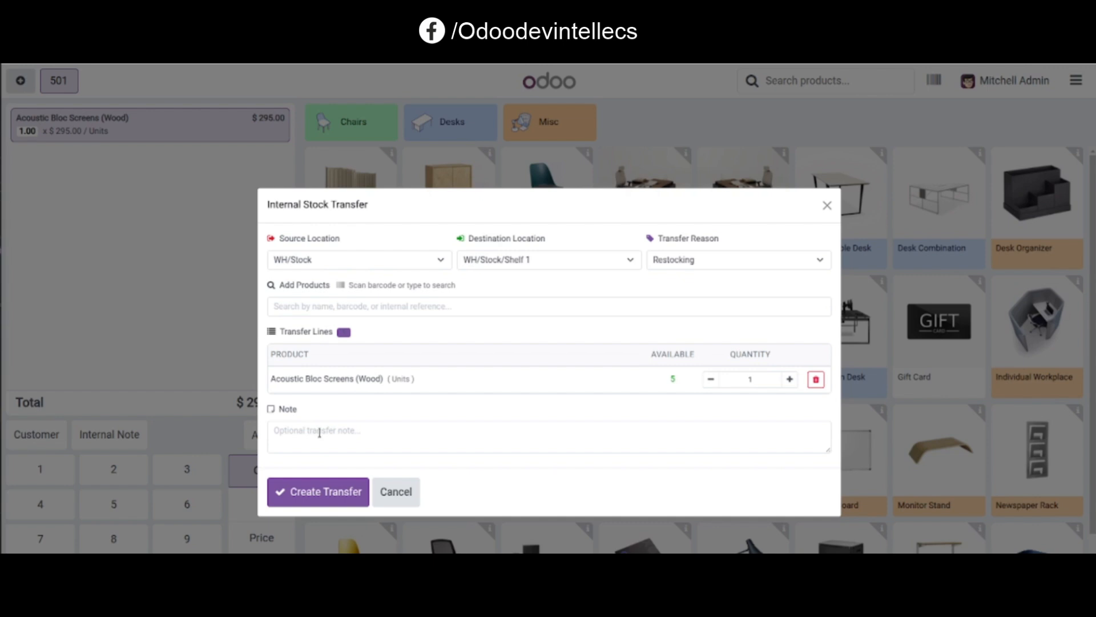
click(329, 496)
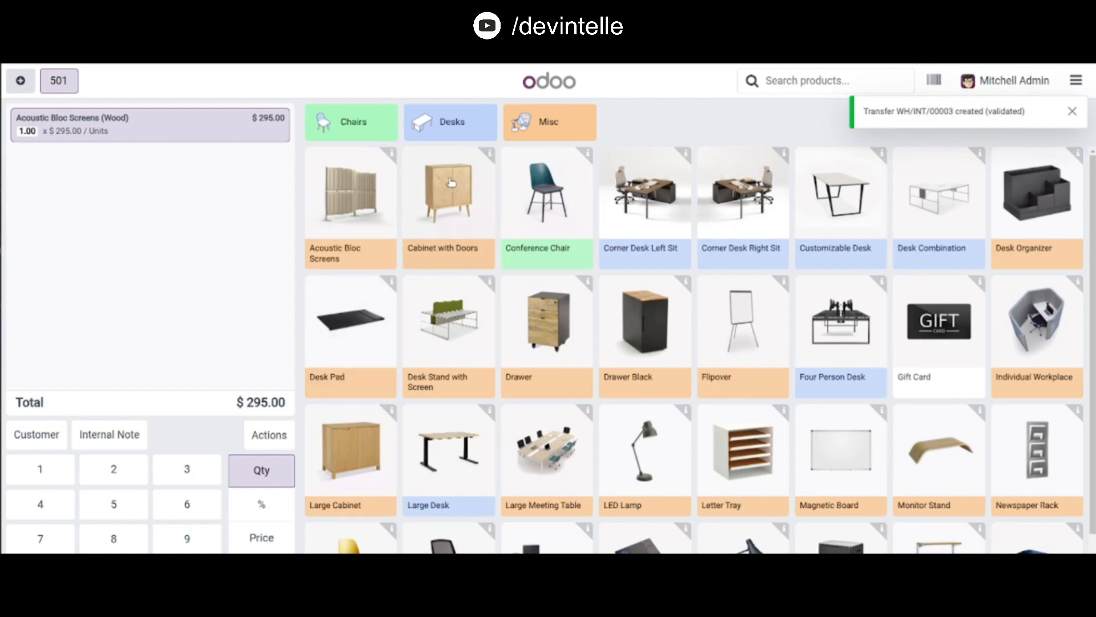
Add Cabinet with Doors to the order and start a stock transfer of the order's items.
click(445, 226)
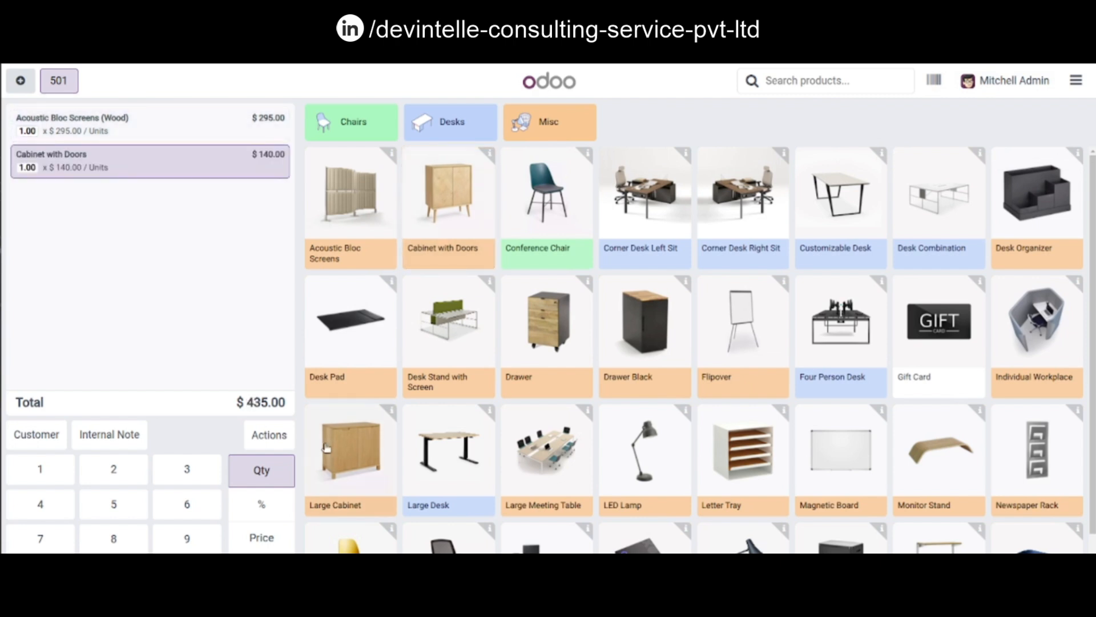
click(281, 437)
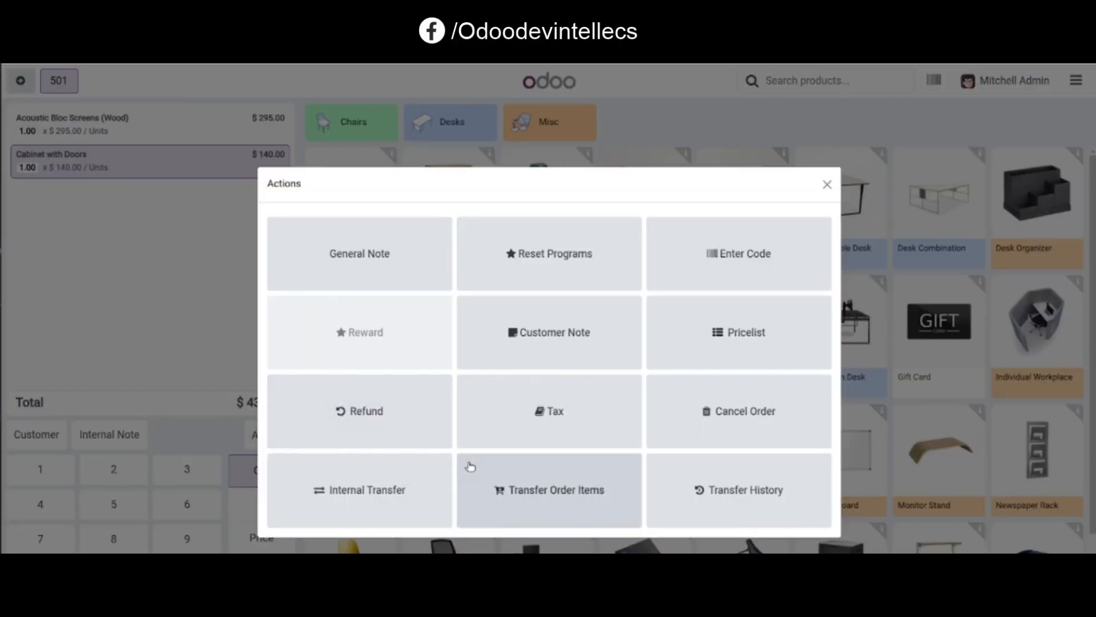
click(559, 501)
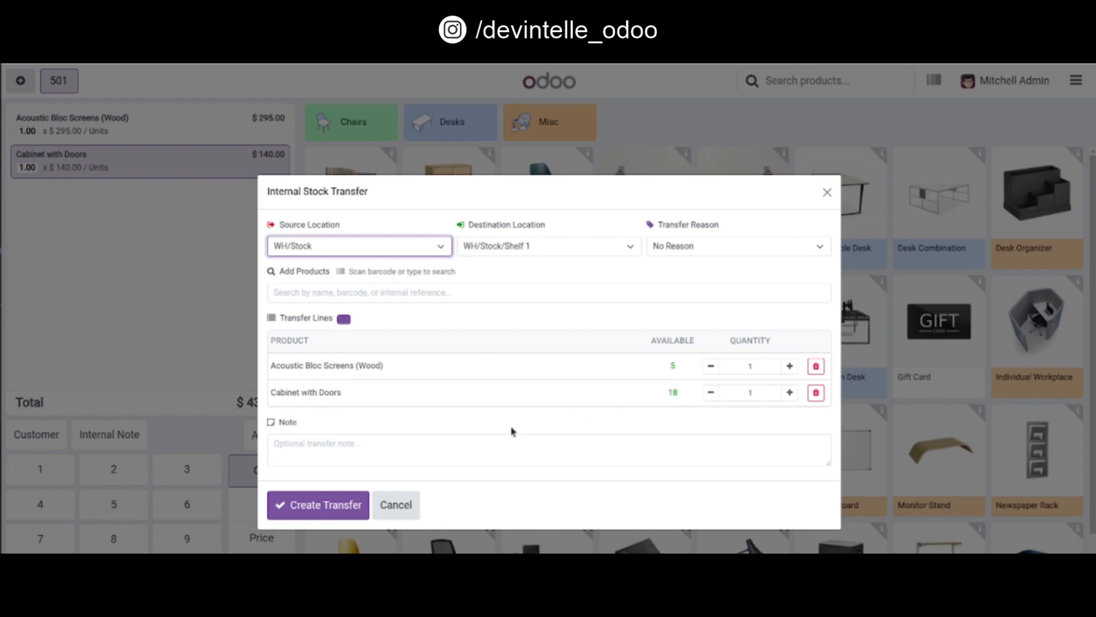
Set the order items' transfer reason to Inter-Store Transfer and create the transfer.
click(820, 246)
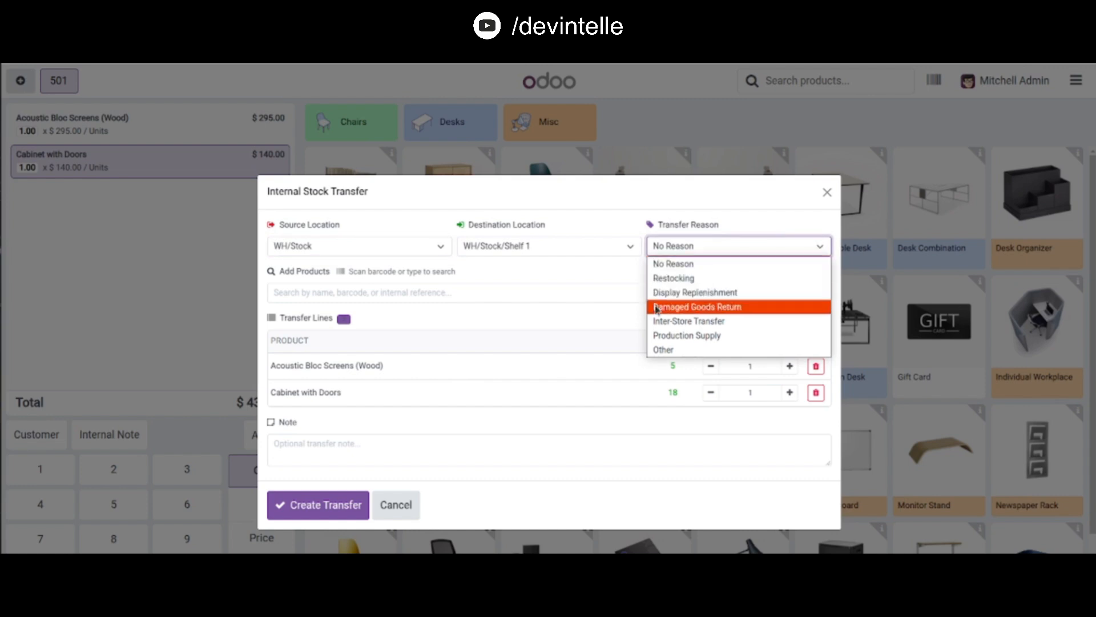
click(701, 327)
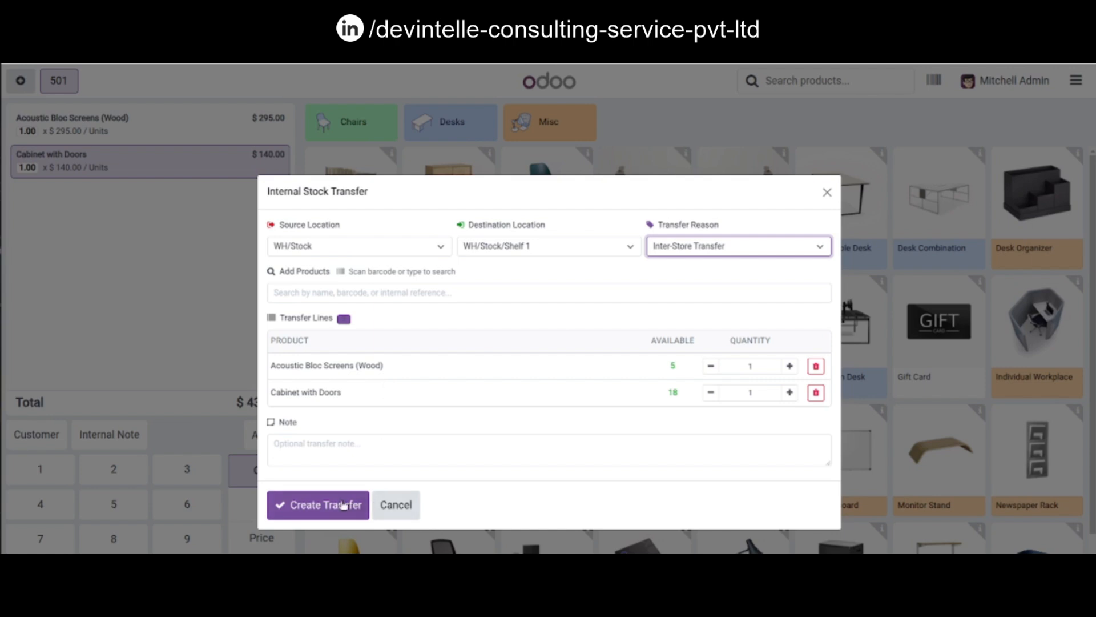
click(323, 505)
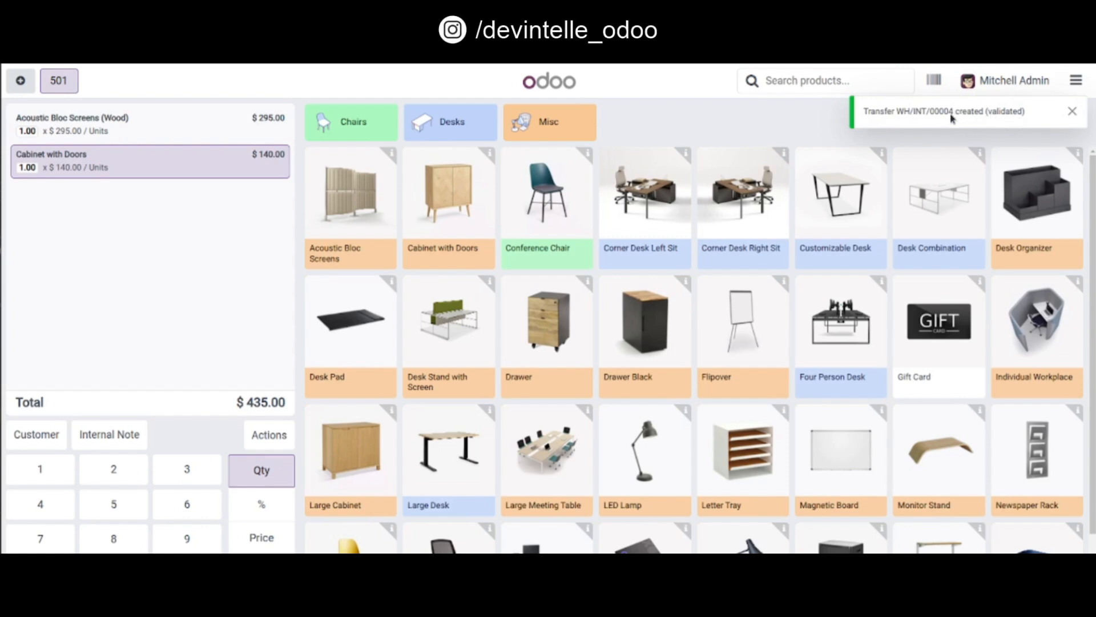
Open the transfer history and examine the locations, products and quantities of both internal transfers.
click(273, 436)
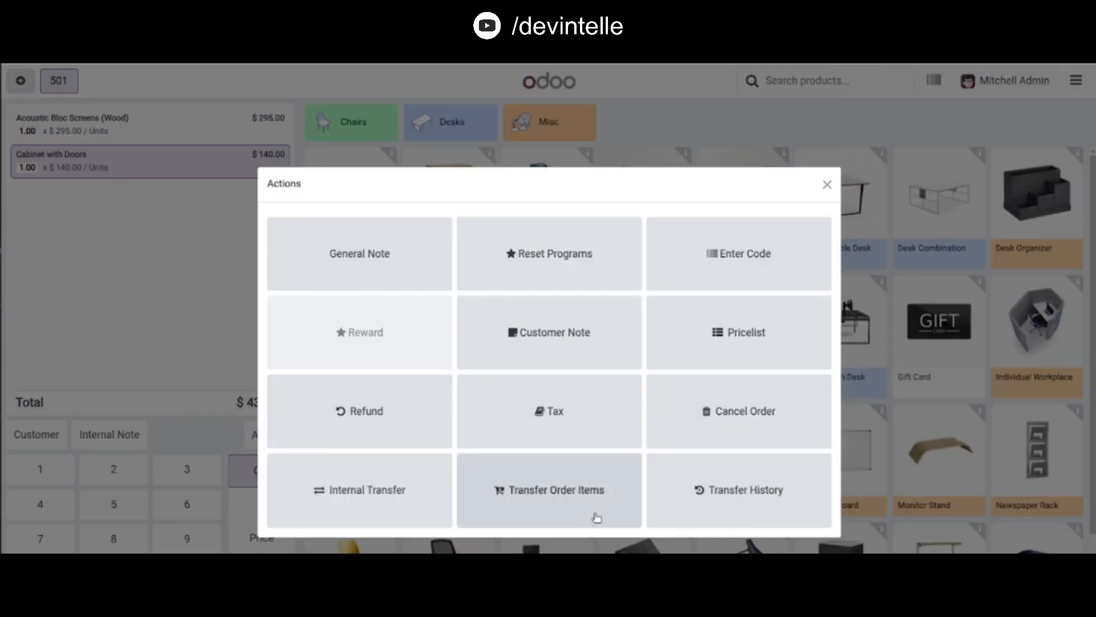
click(780, 501)
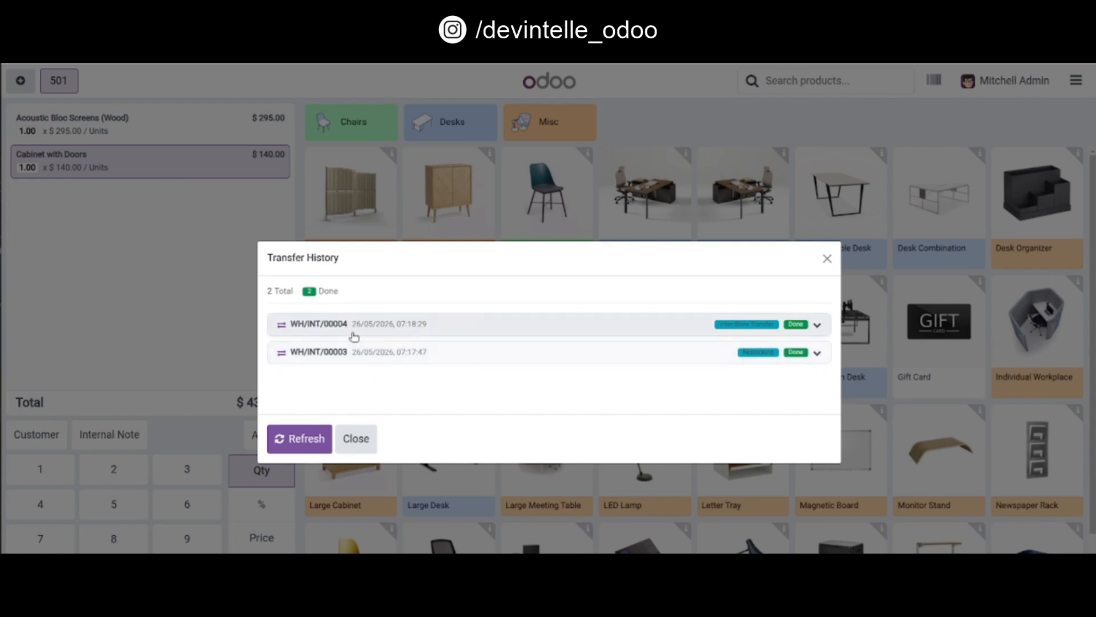
click(816, 328)
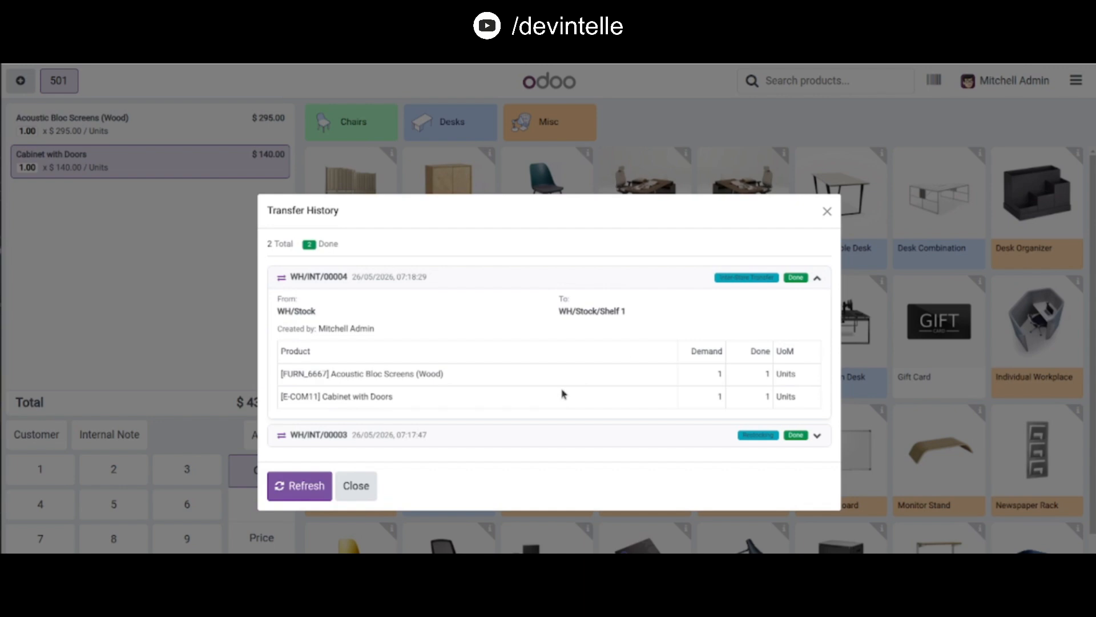
click(819, 436)
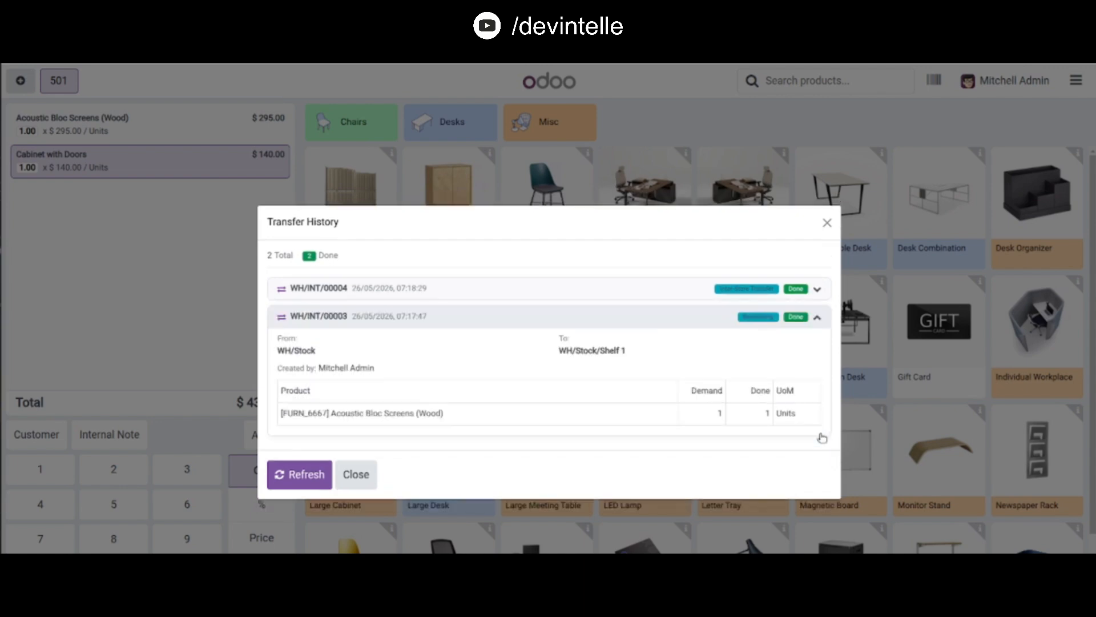
click(818, 296)
click(819, 437)
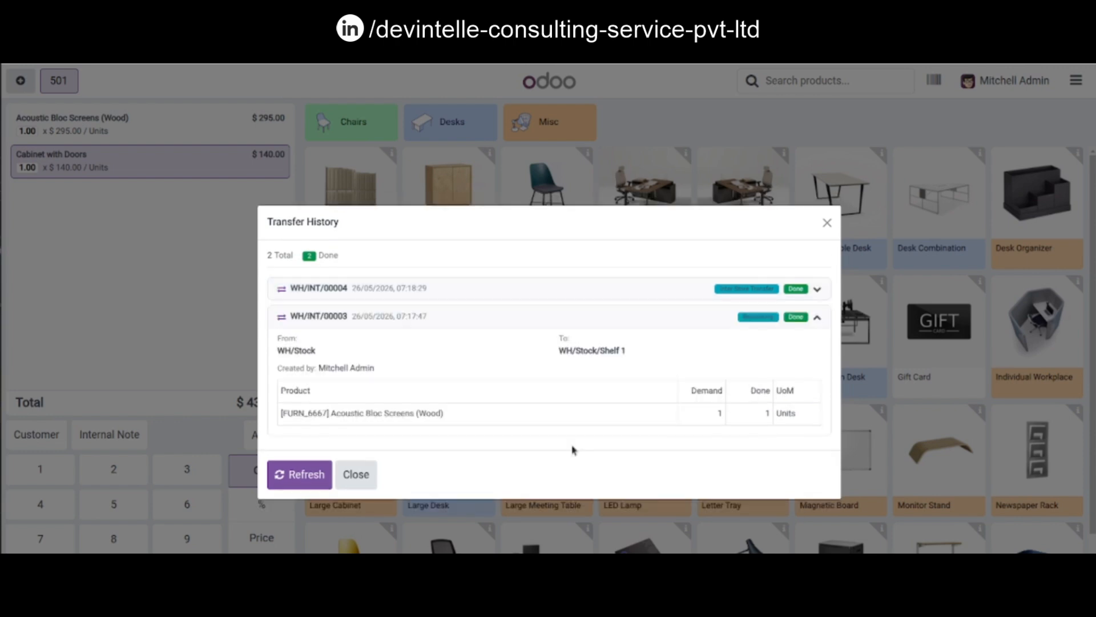